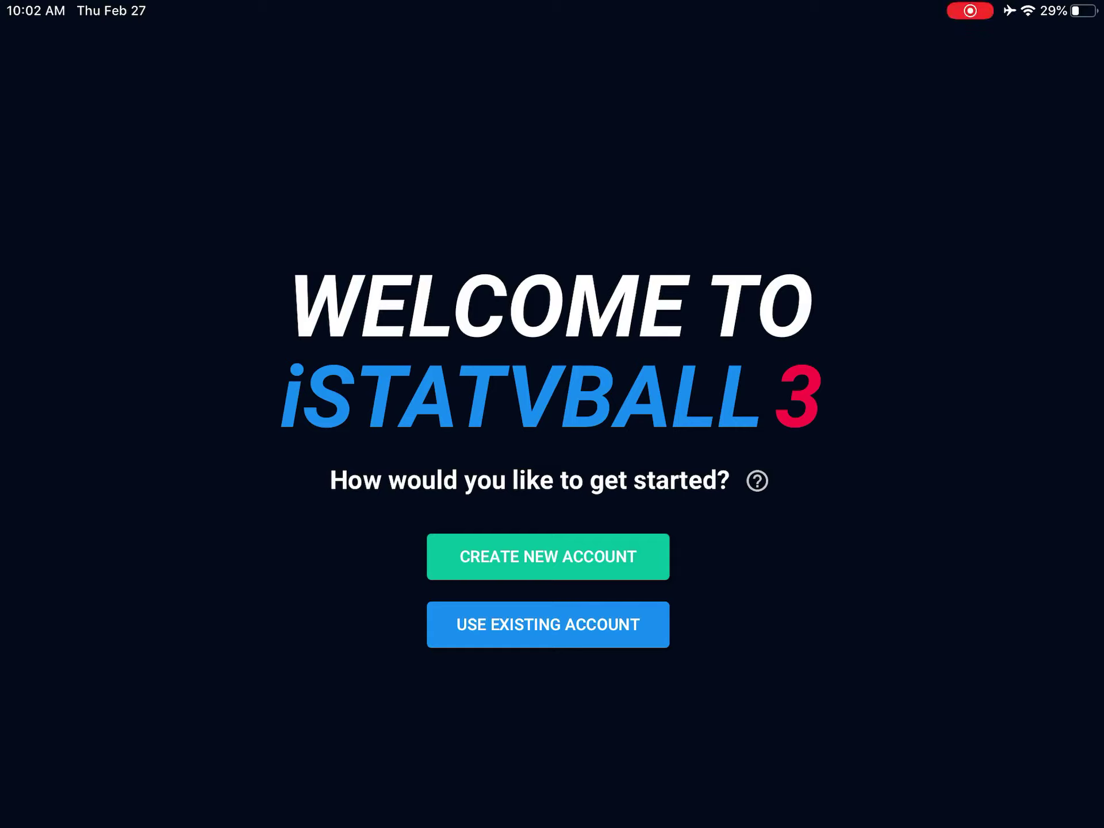
Begin a new account and fill the Create Account email field with a valid address.
click(548, 556)
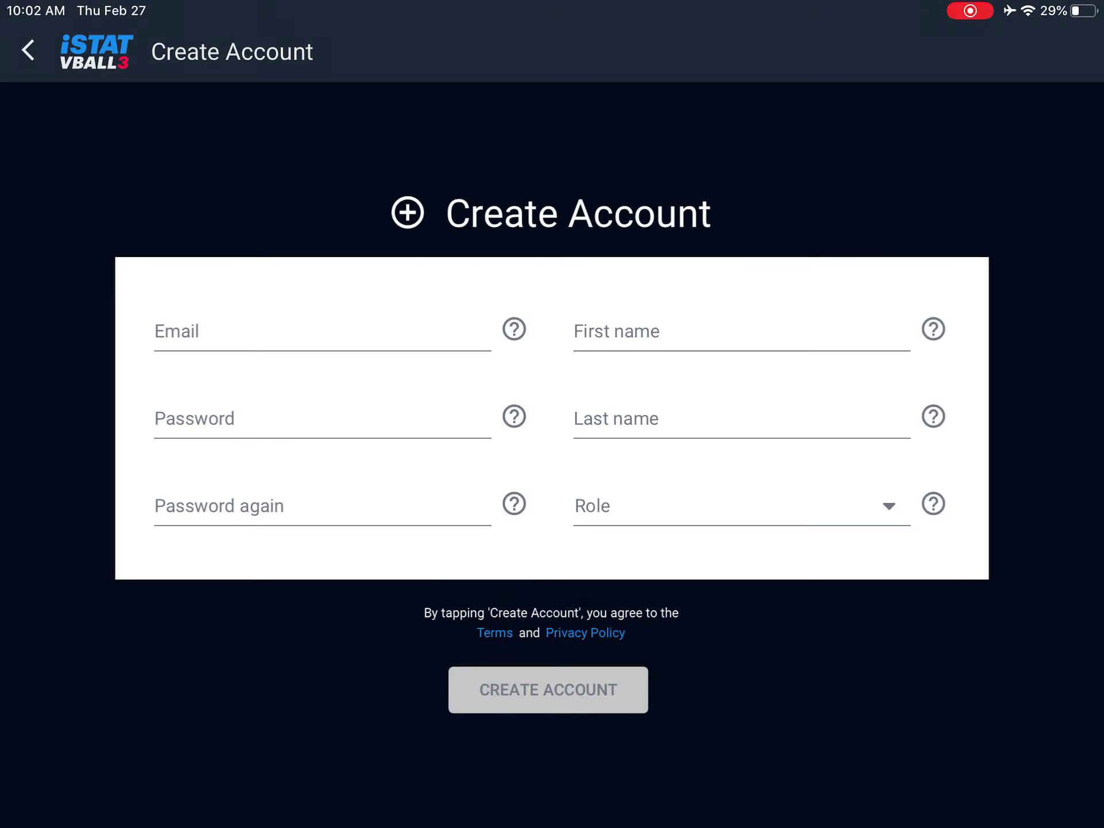
click(323, 332)
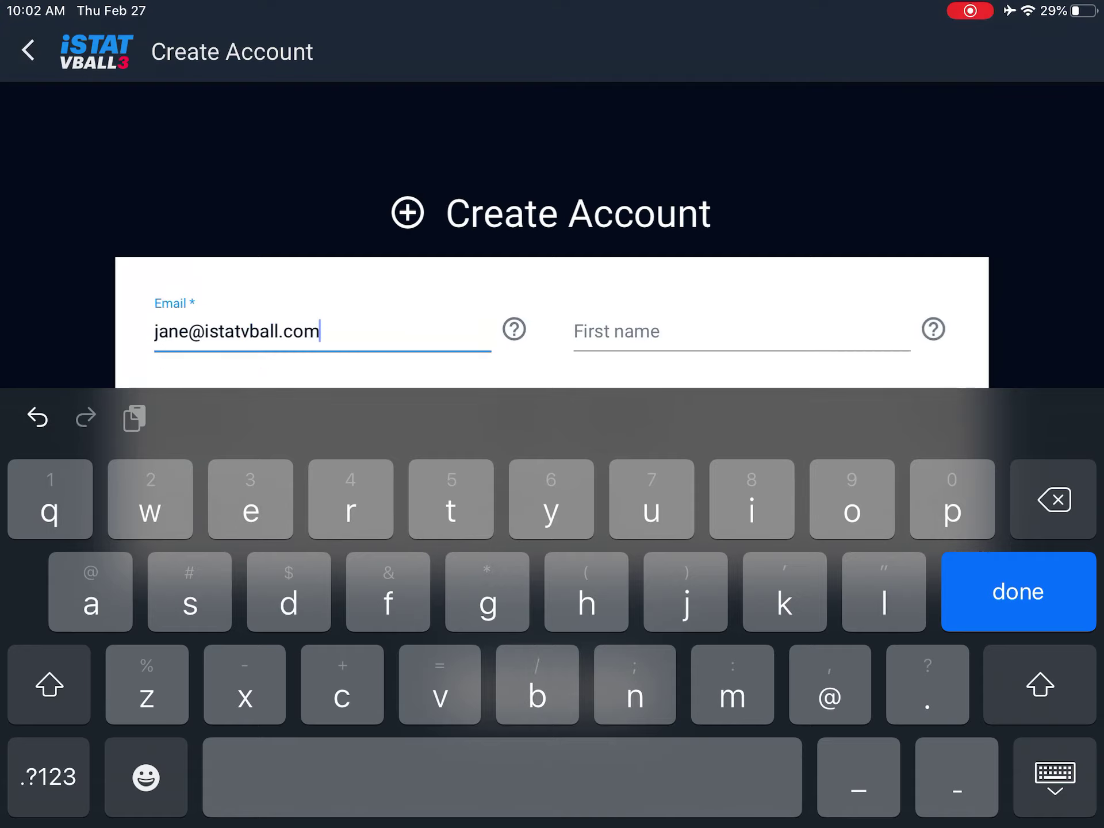
key(Return)
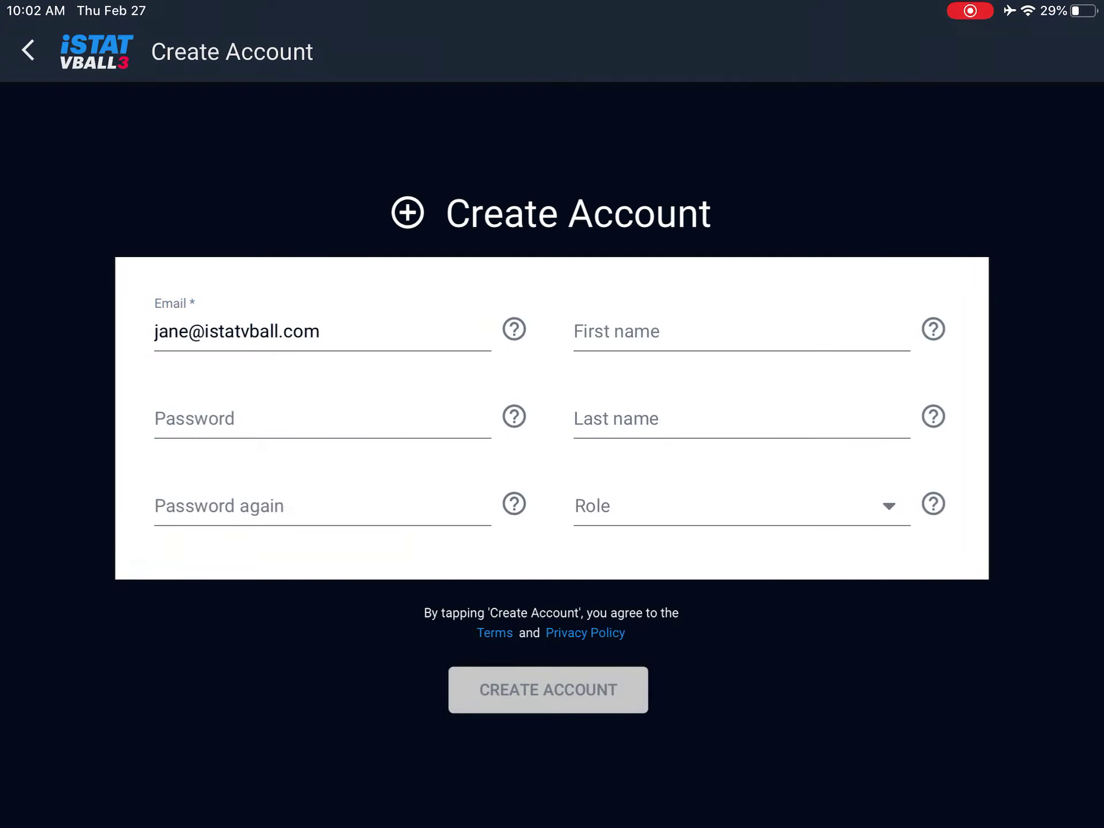
Enter the matching password in both password fields and fill the first name 'Jane'.
click(323, 420)
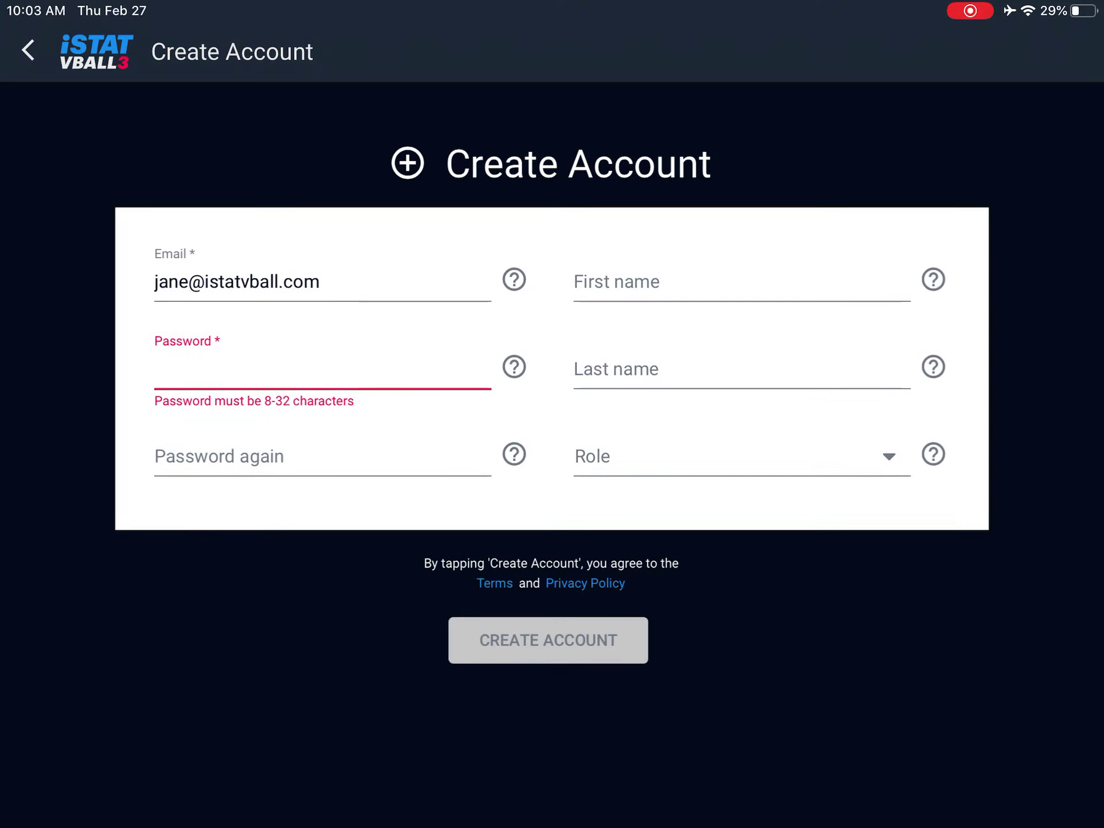
key(Tab)
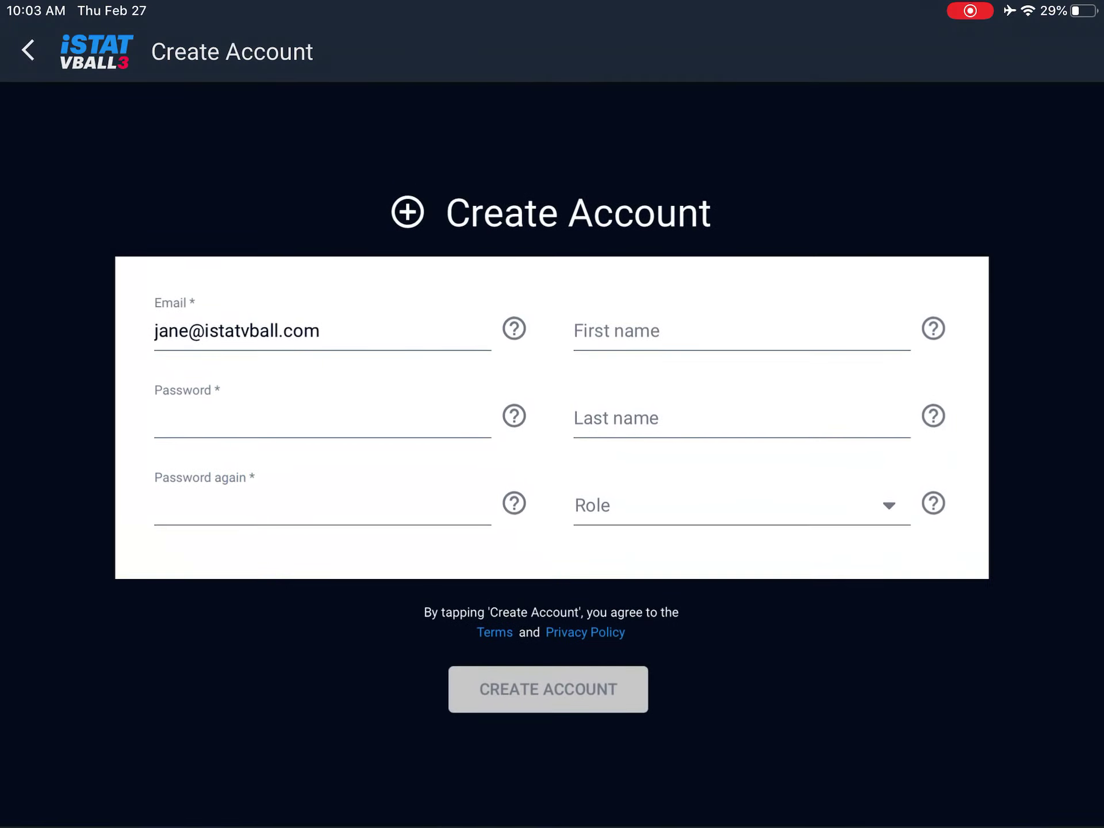
click(742, 332)
text(Jane)
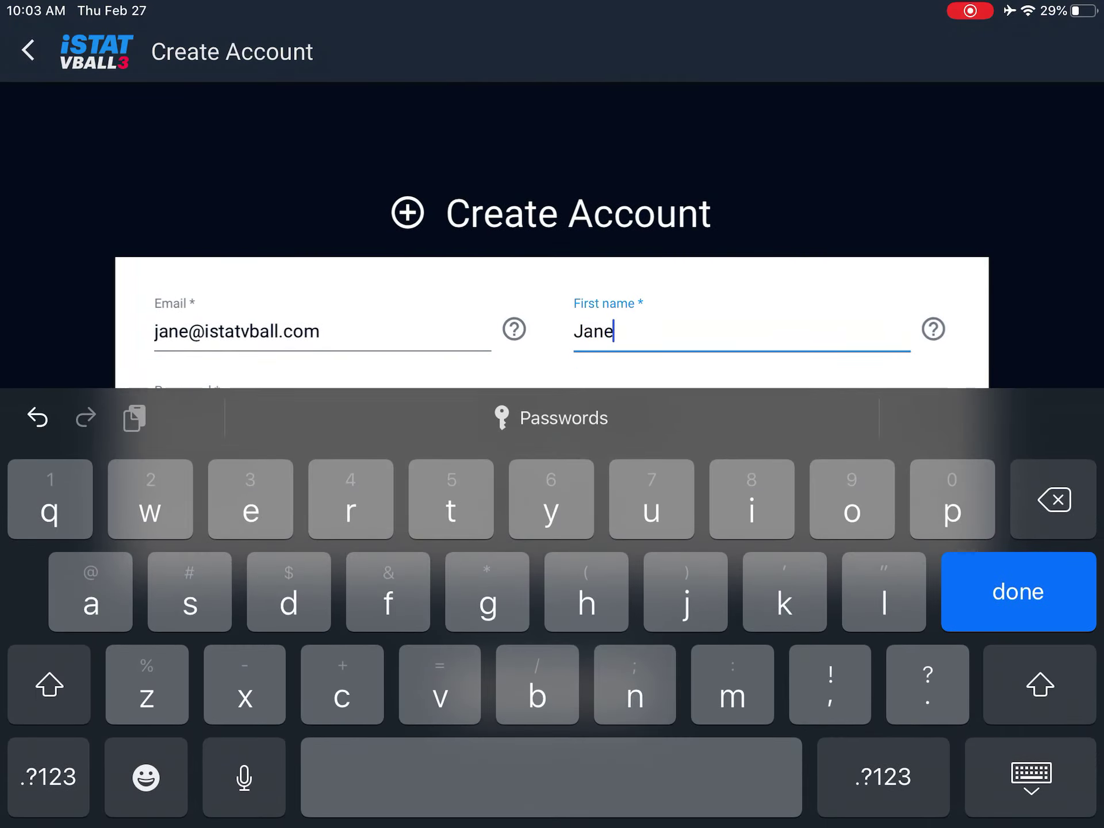
Complete the first name and fill in the last name.
click(1019, 593)
click(742, 416)
text(Smith)
key(Return)
Set the role to Coach and acknowledge the account confirmation to reach Sign In.
click(743, 505)
click(612, 592)
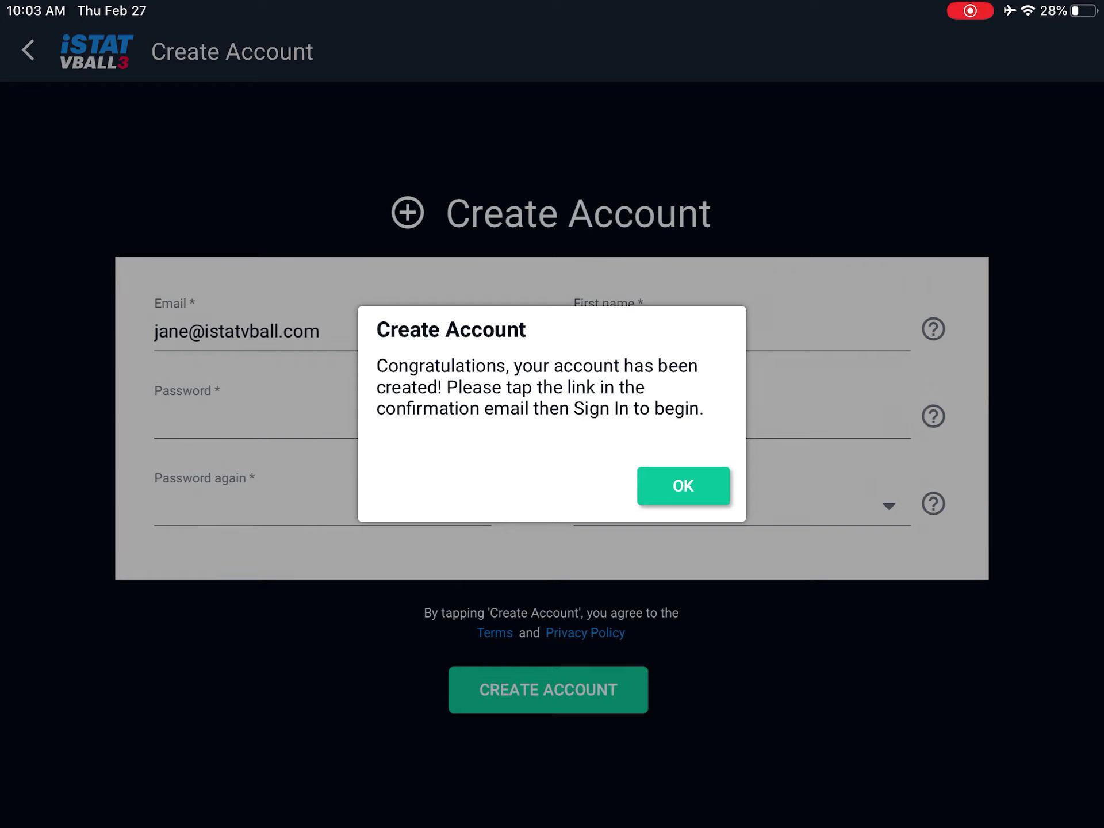
click(683, 486)
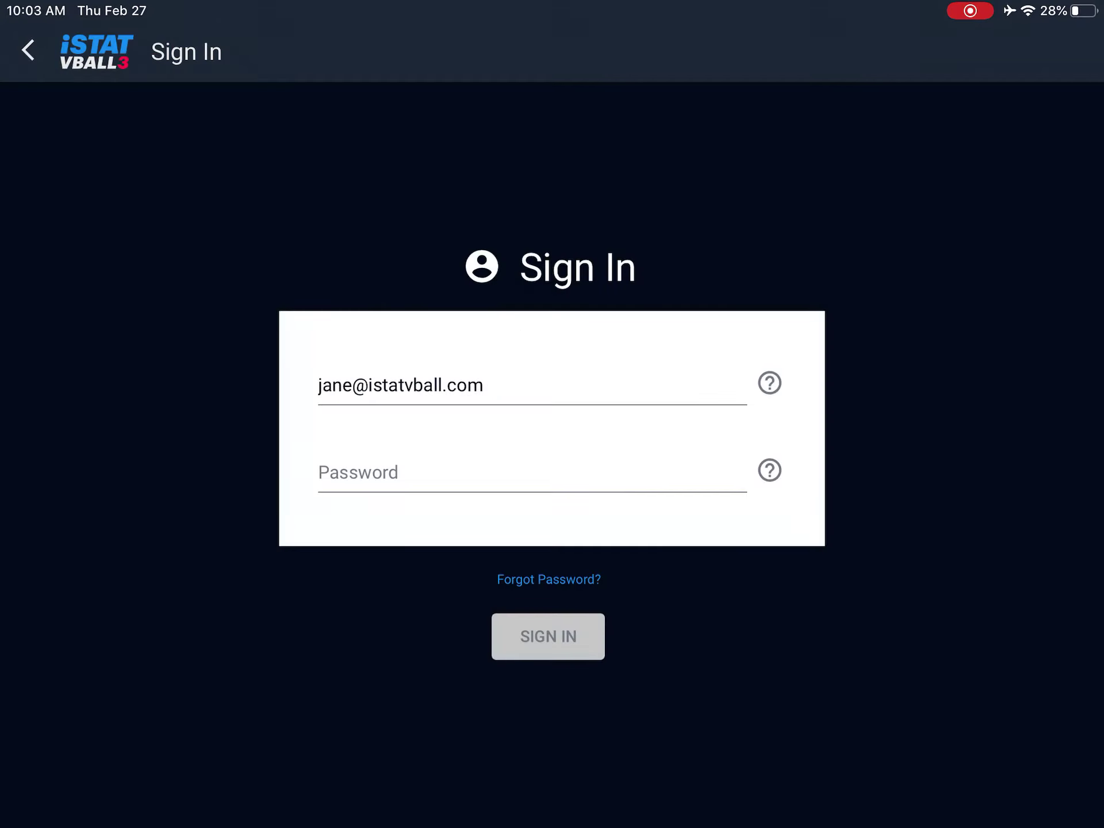